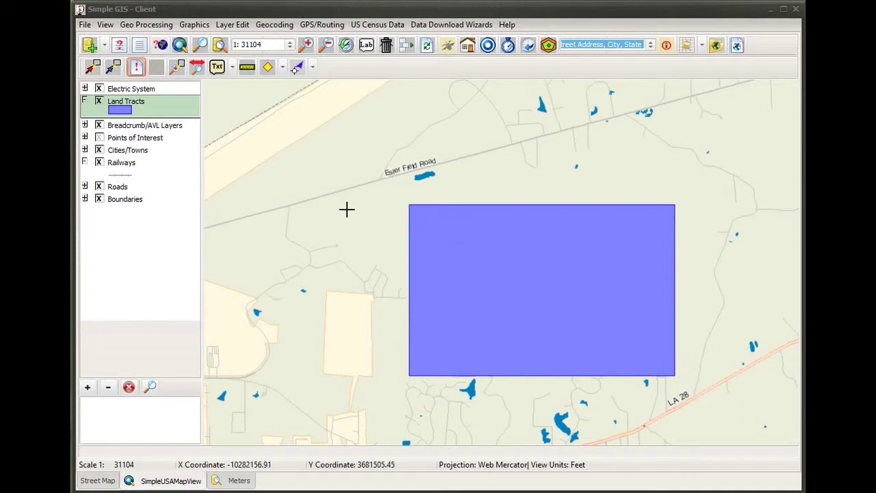
# Open the custom form design of the Land Tracts layer and place a linked table below the tree-type radio group
pyautogui.doubleClick(142, 114)
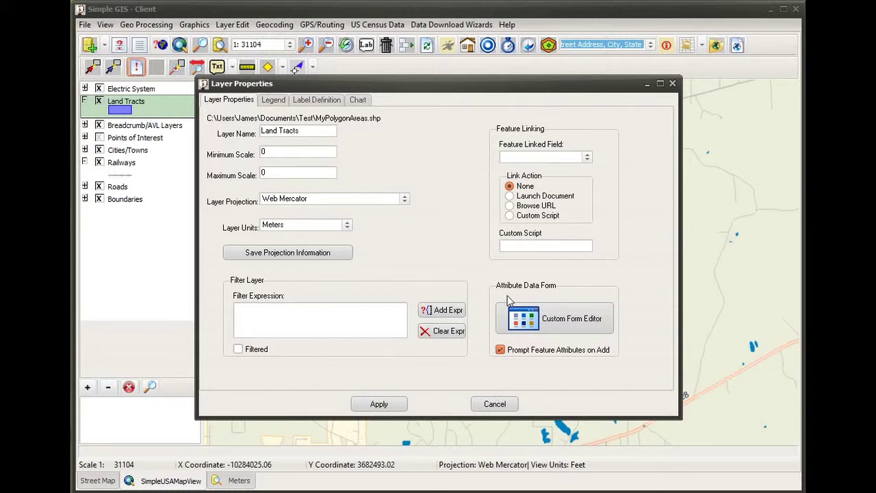
pyautogui.click(557, 325)
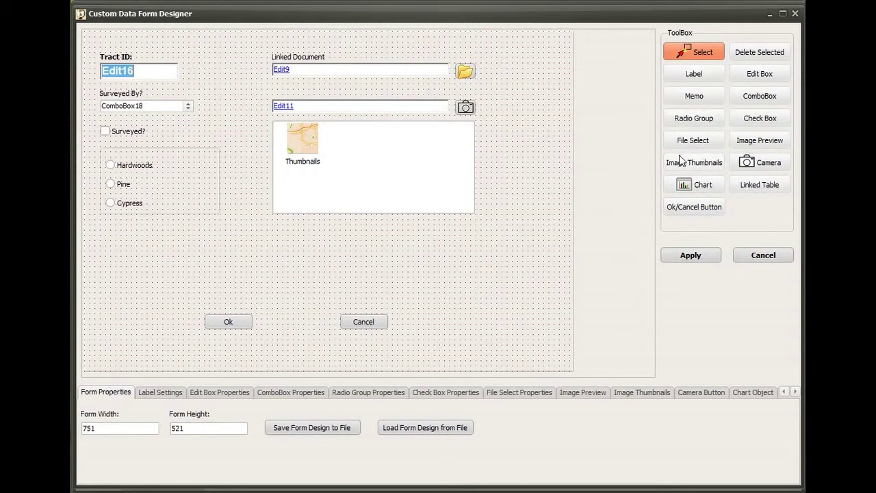
pyautogui.click(763, 186)
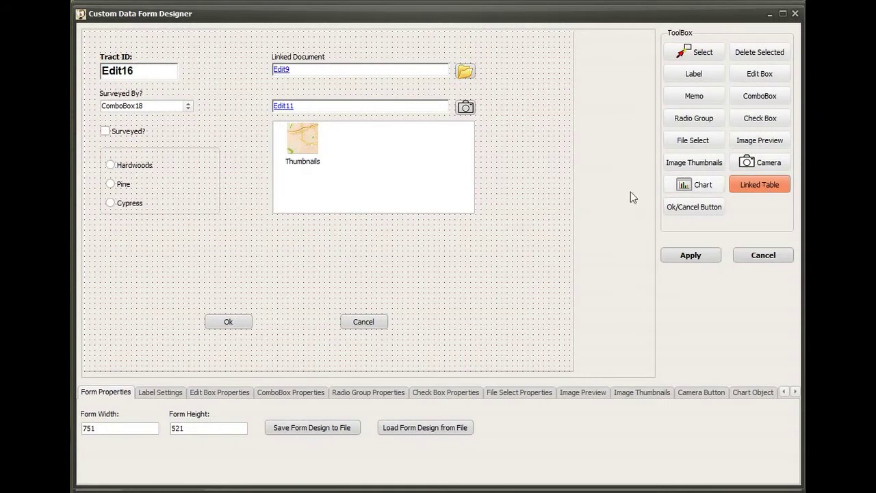
pyautogui.click(101, 226)
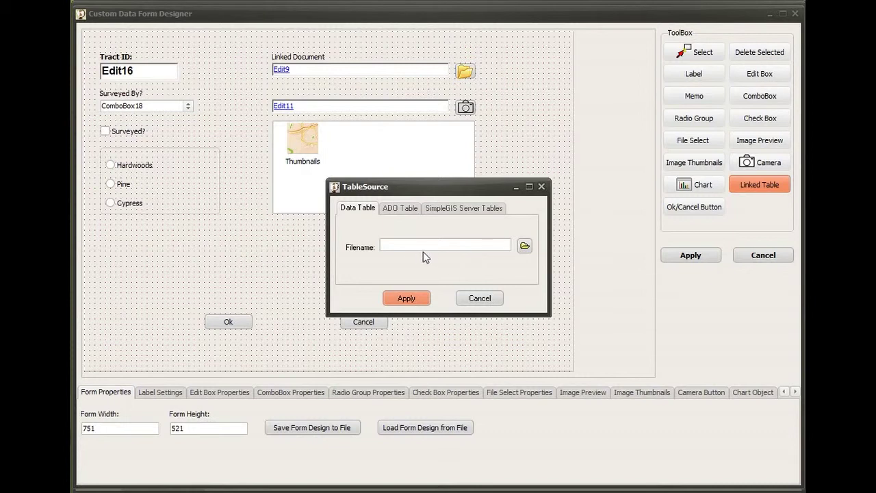
# Use the data file landowners.dbf from the Test folder as the source of the linked table
pyautogui.click(389, 208)
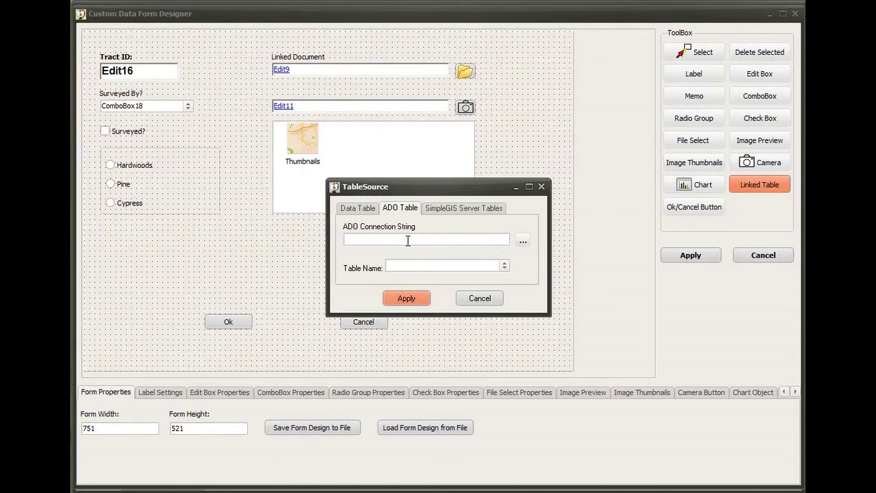
pyautogui.click(449, 212)
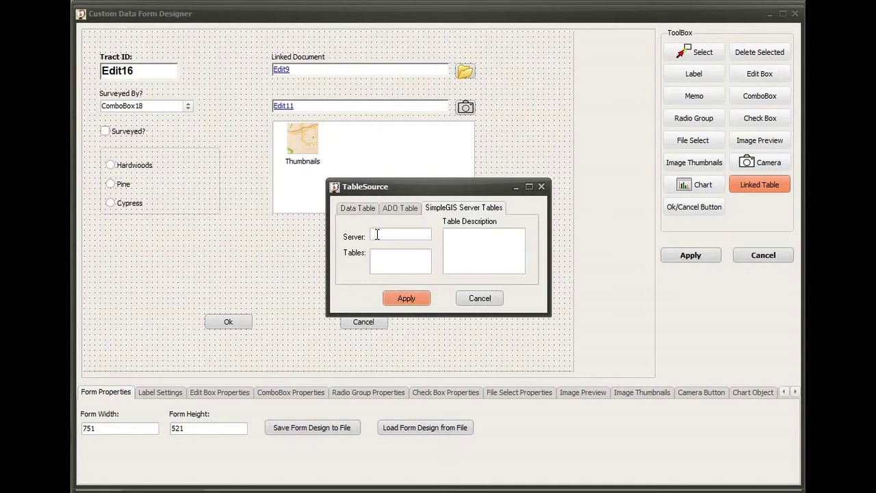
pyautogui.click(351, 212)
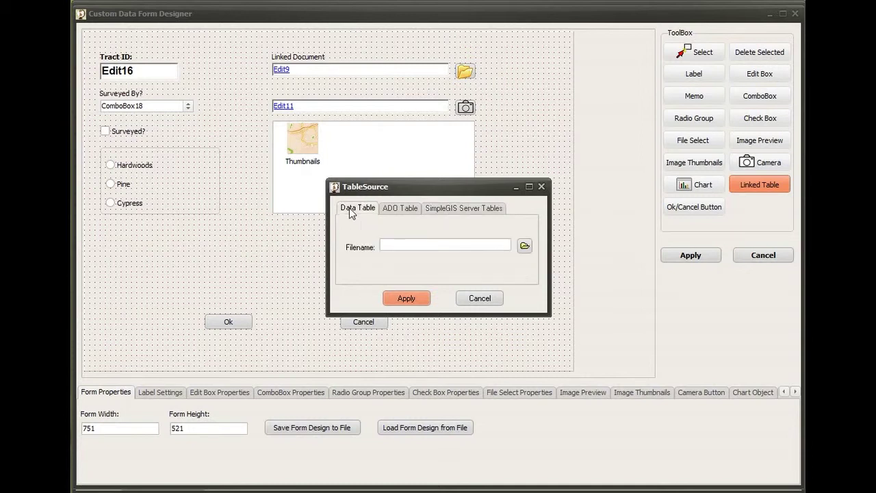
pyautogui.click(523, 247)
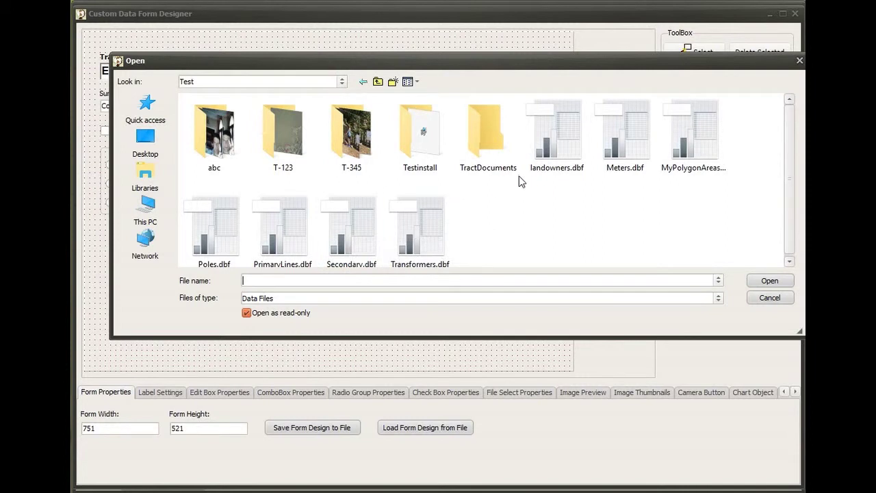
pyautogui.click(553, 155)
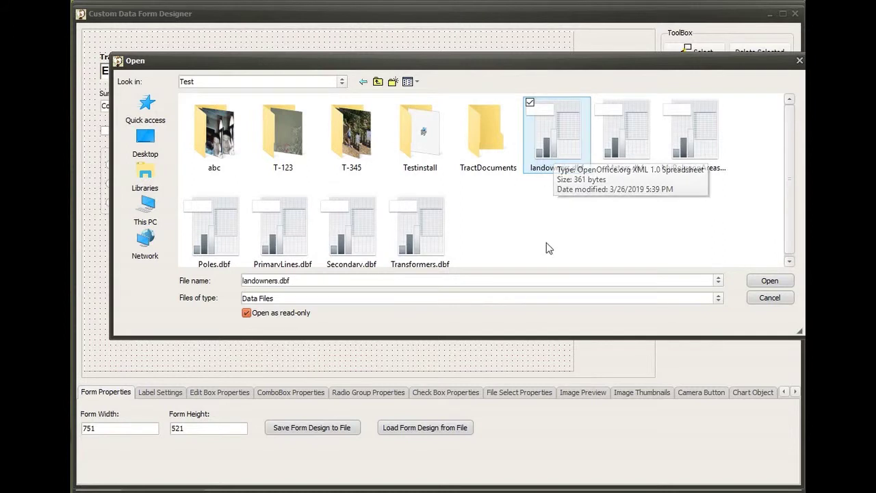
pyautogui.click(770, 282)
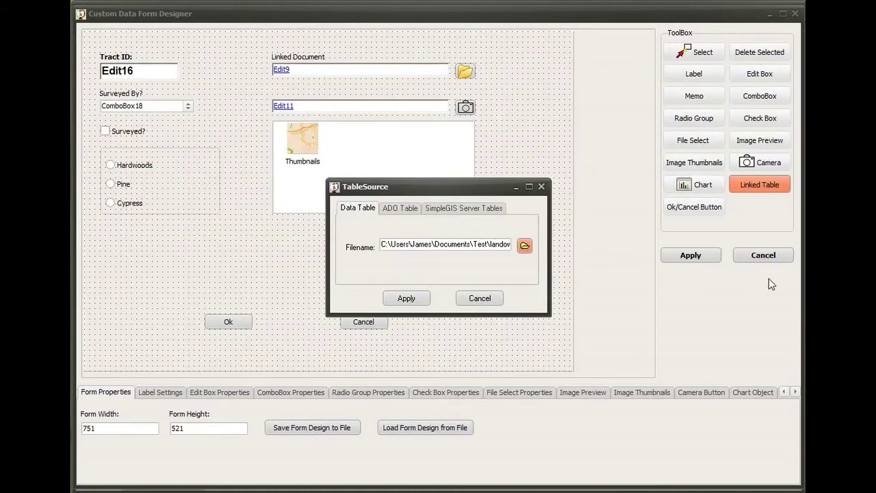
pyautogui.click(406, 298)
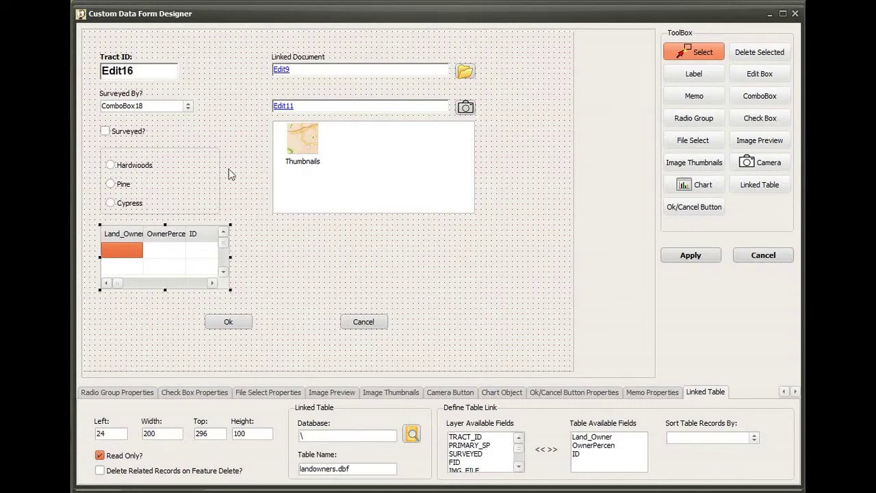
# Link the layer field TRACT_ID to the table field ID and sort the table records by OwnerPercen
pyautogui.click(463, 440)
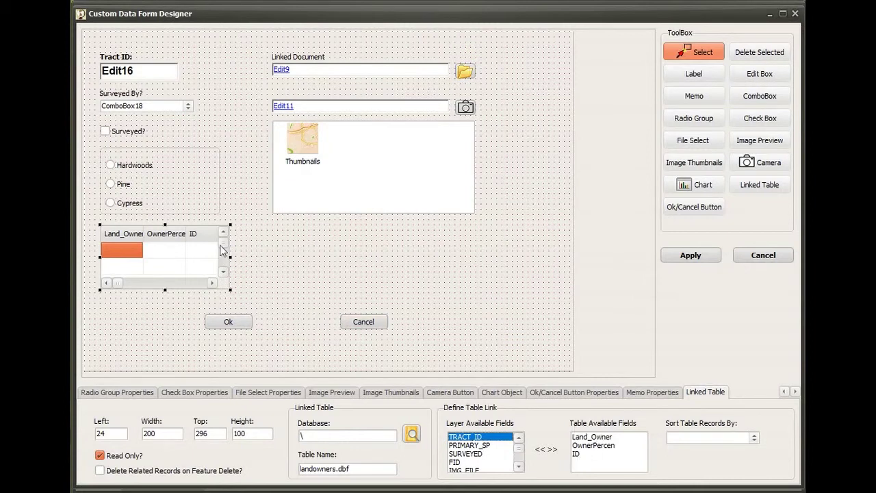
pyautogui.click(577, 455)
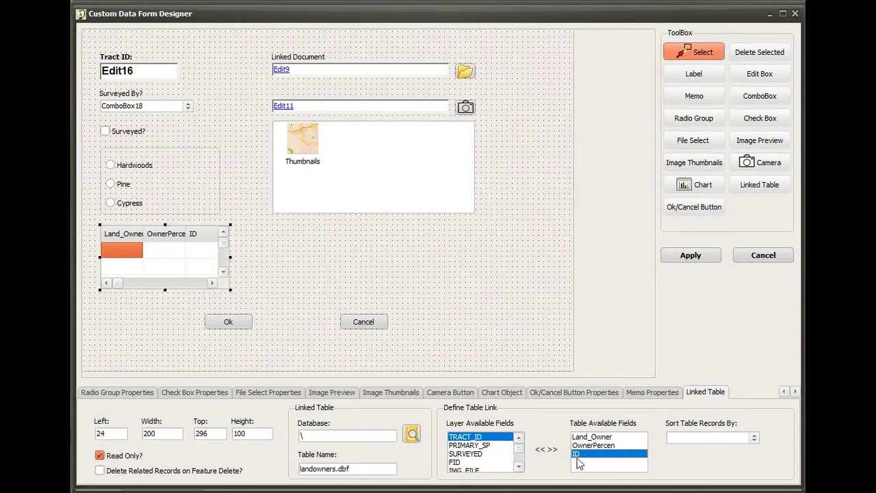
pyautogui.click(754, 442)
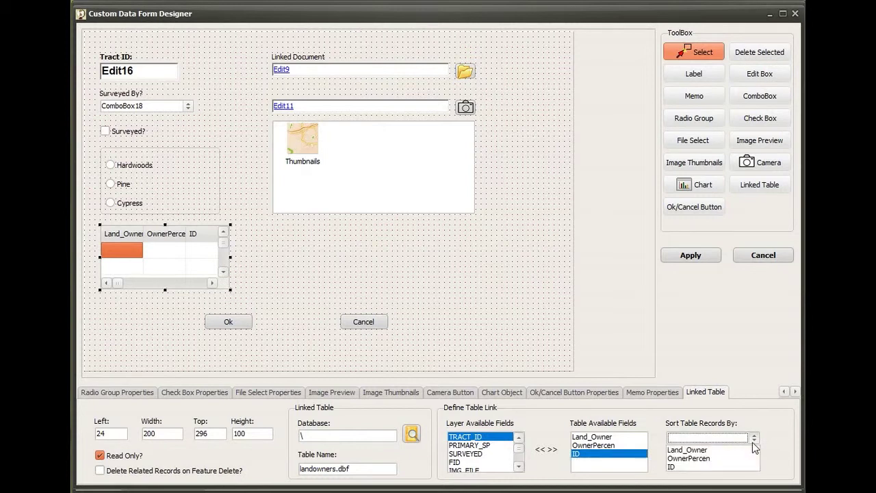
pyautogui.click(723, 458)
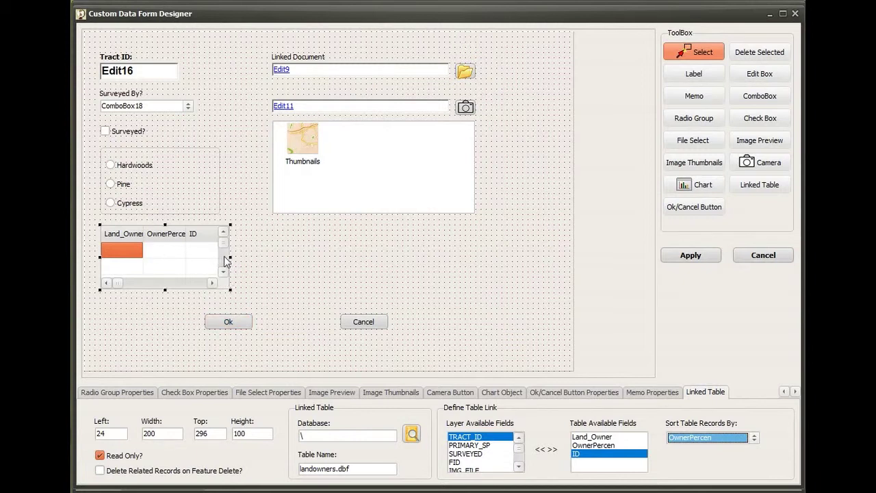
# Widen the linked table to 576 and apply both the form design and the Land Tracts layer properties
pyautogui.moveTo(230, 255); pyautogui.dragTo(476, 267)
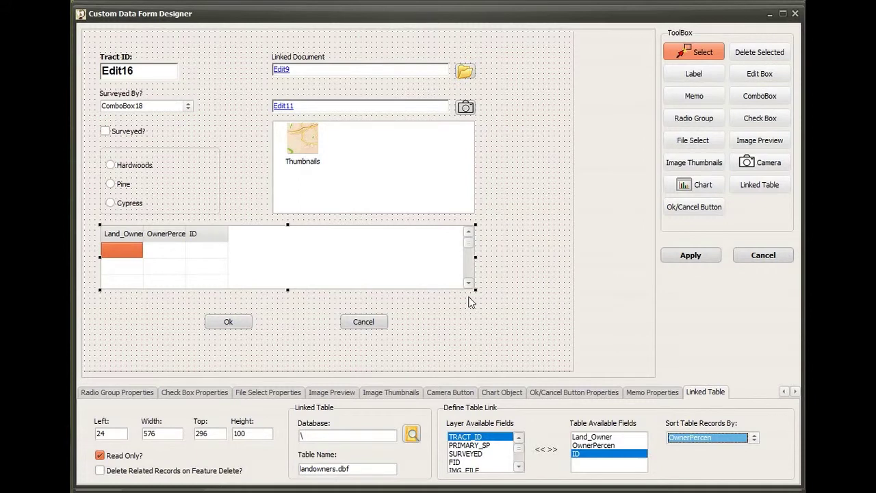
pyautogui.click(693, 257)
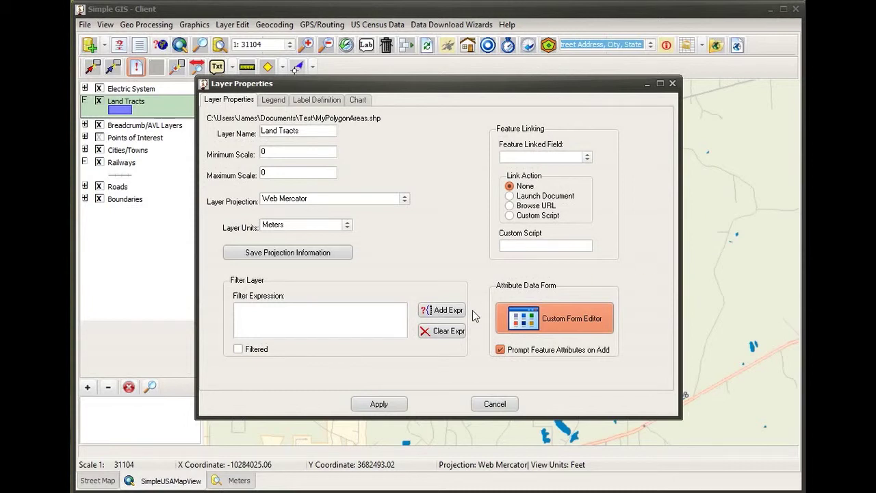
pyautogui.click(389, 402)
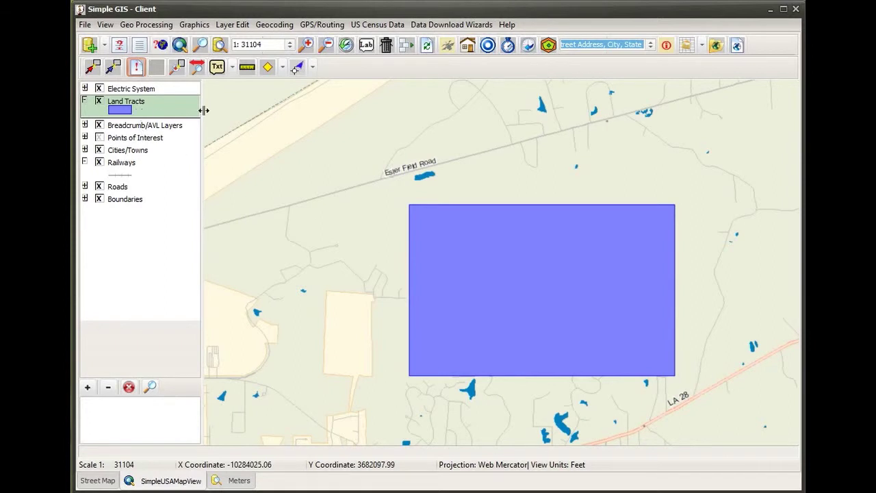
# Identify the blue tract on the map to check the linked owner records in its attribute form, and close the form
pyautogui.click(136, 67)
pyautogui.click(488, 276)
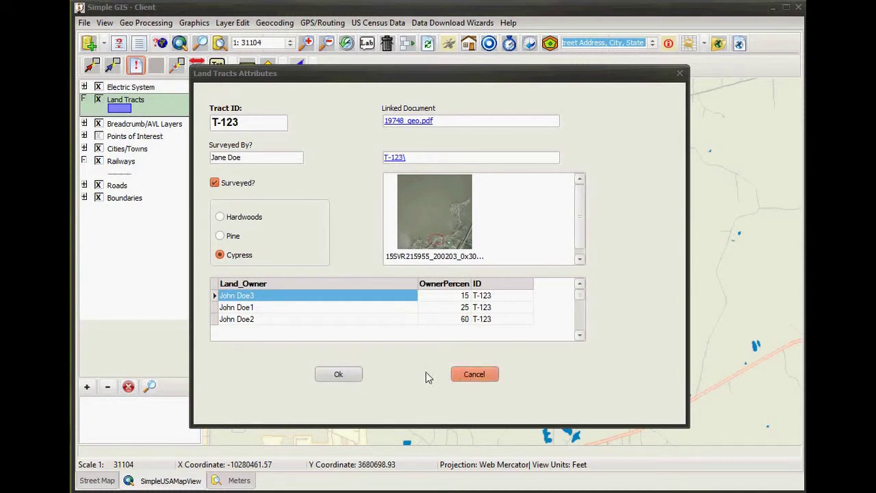
pyautogui.click(344, 374)
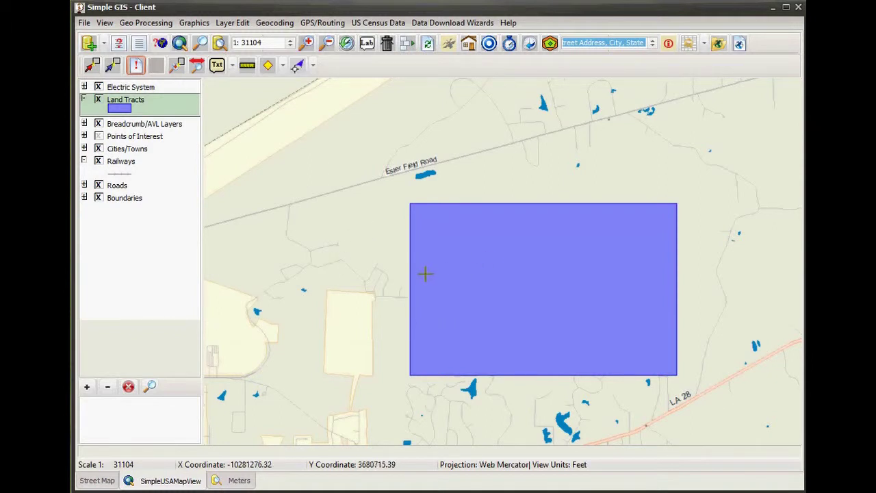
# Expand the Electric System group, zoom to the Primary Lines layer and frame the transformer and meter near Malone Lane
pyautogui.click(83, 87)
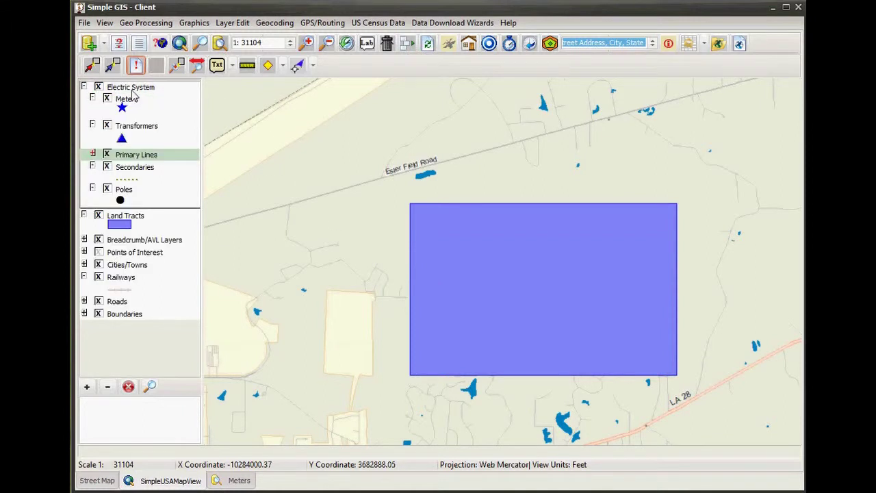
pyautogui.rightClick(140, 158)
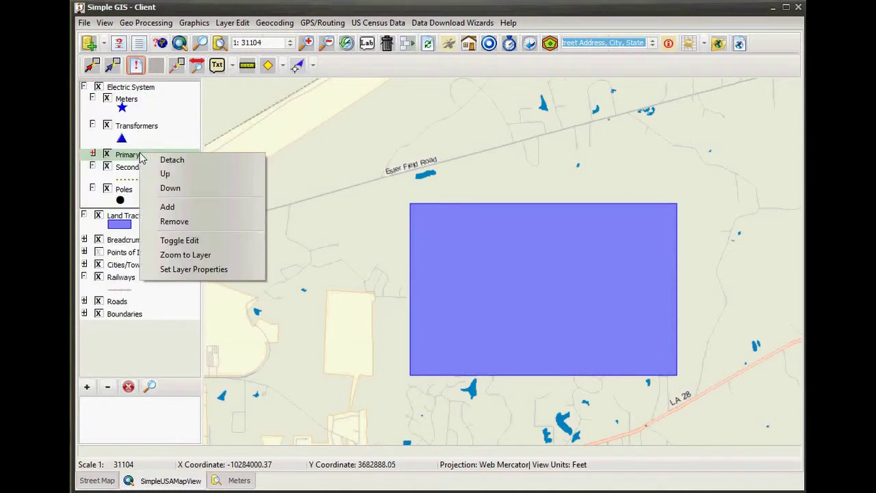
pyautogui.click(189, 255)
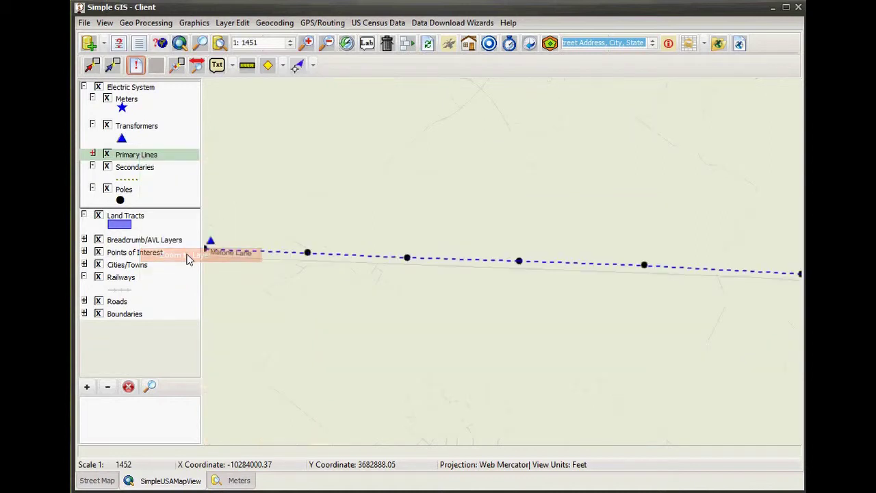
pyautogui.scroll(-1, 270, 268)
pyautogui.moveTo(270, 268); pyautogui.dragTo(416, 293)
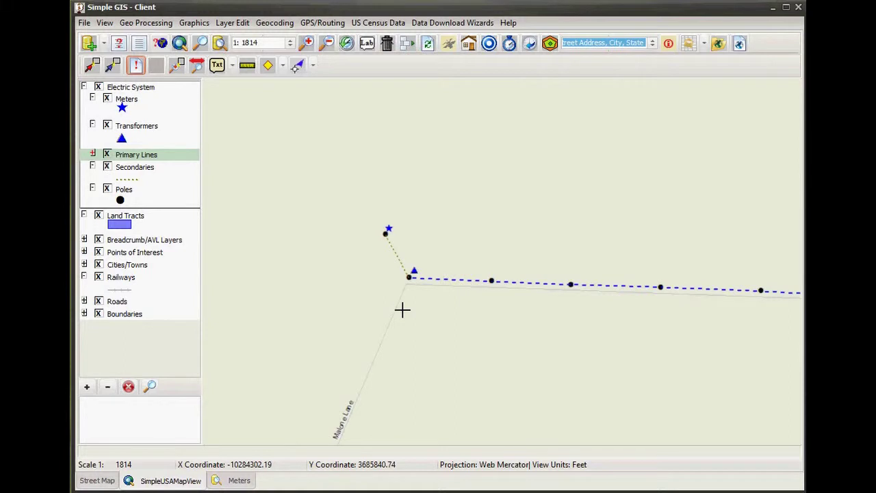
pyautogui.scroll(3, 402, 310)
pyautogui.moveTo(379, 301); pyautogui.dragTo(499, 280)
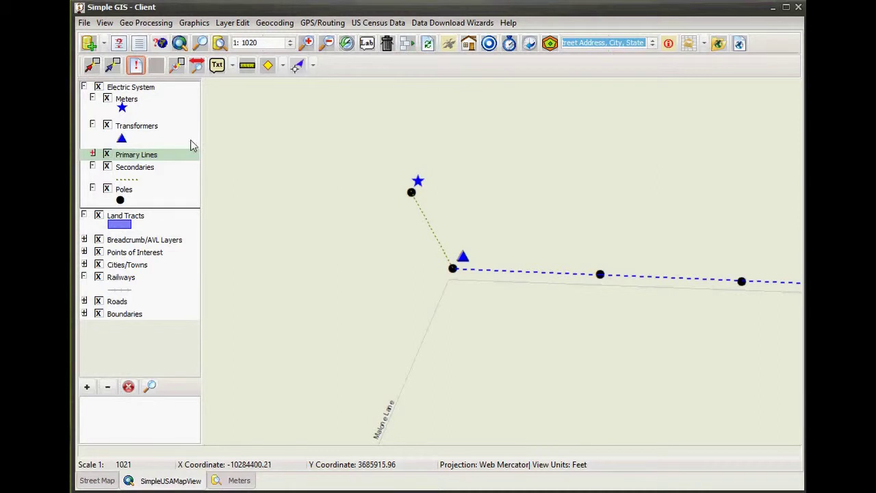
# Open the custom form design of the Meters layer and give the radio group with items 1 and 3 the caption Phase
pyautogui.click(153, 114)
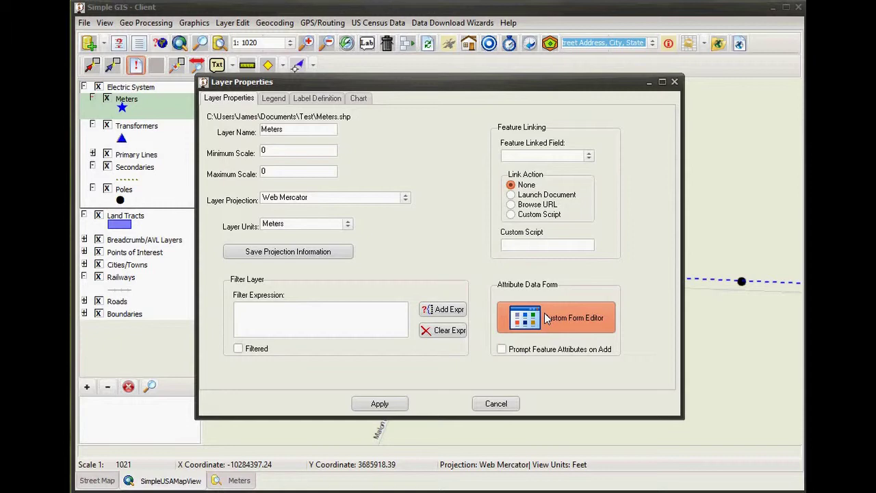
pyautogui.click(546, 318)
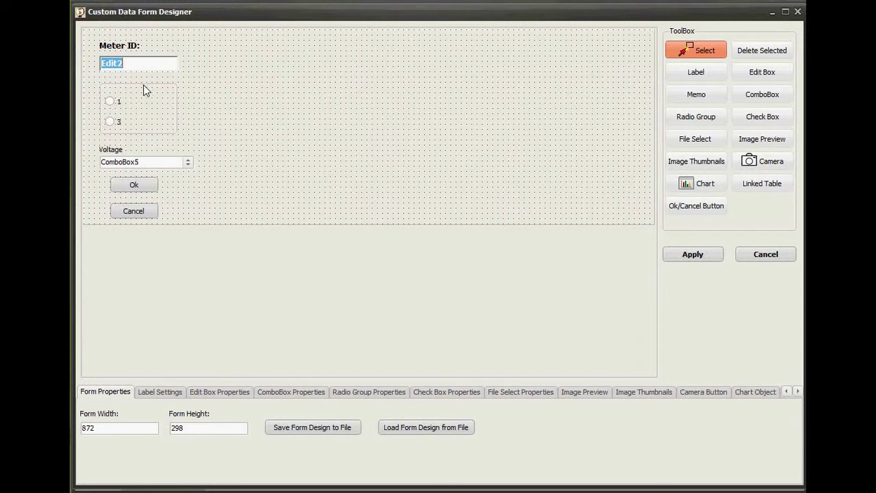
pyautogui.click(119, 107)
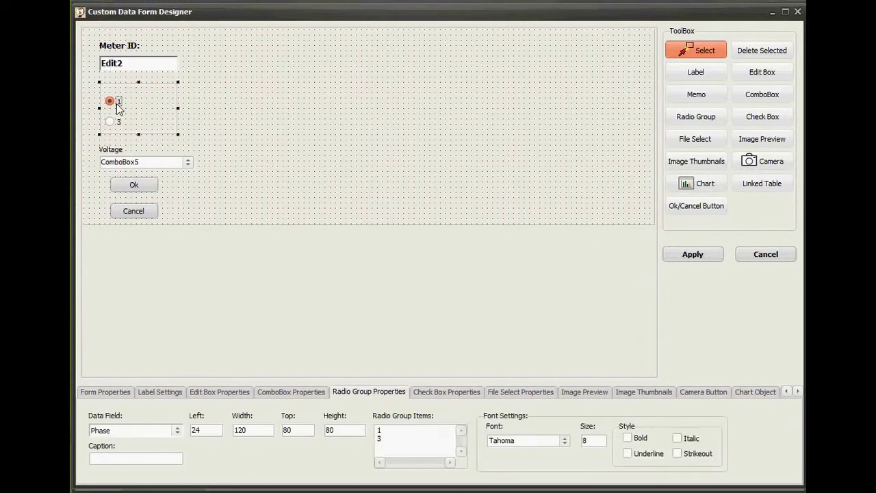
pyautogui.click(122, 459)
pyautogui.write('Phase')
pyautogui.click(204, 431)
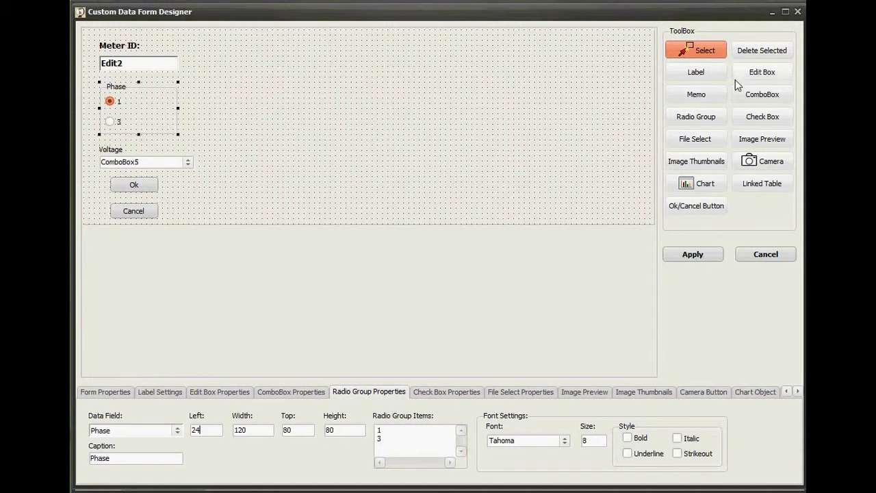
# Place a chart beside the existing form fields at left 208, top 24, and start linking it to a table
pyautogui.click(690, 191)
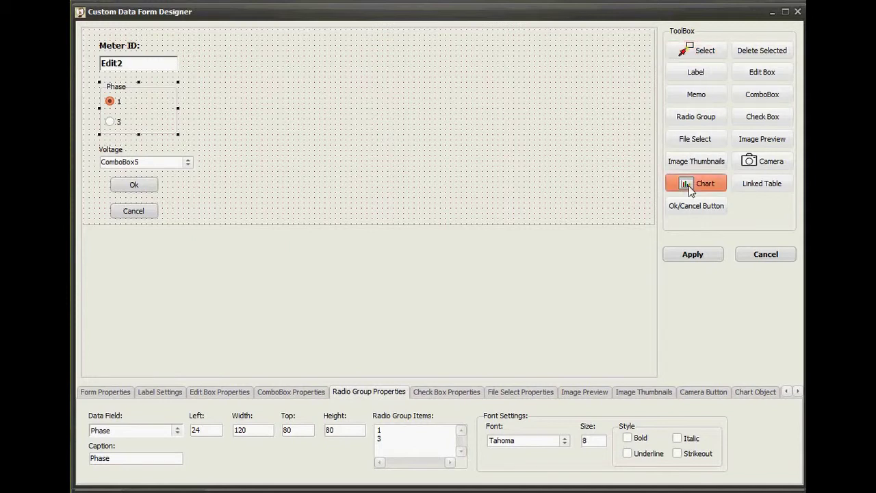
pyautogui.click(220, 54)
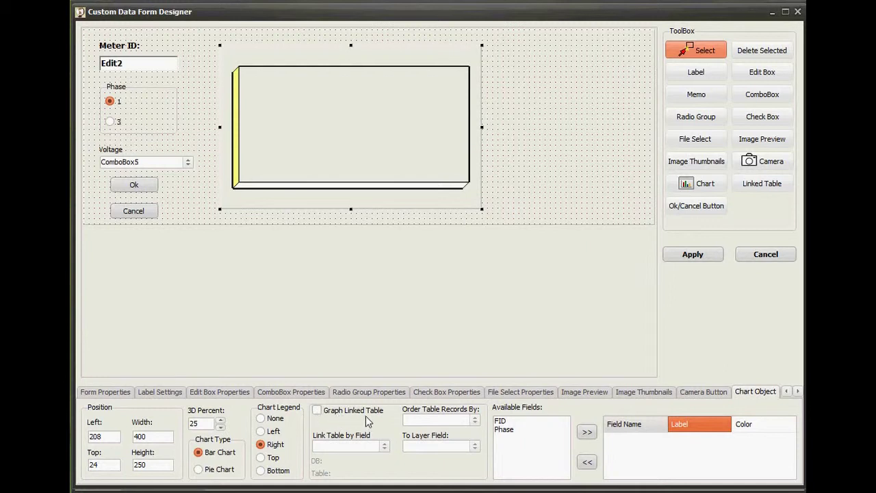
pyautogui.click(318, 414)
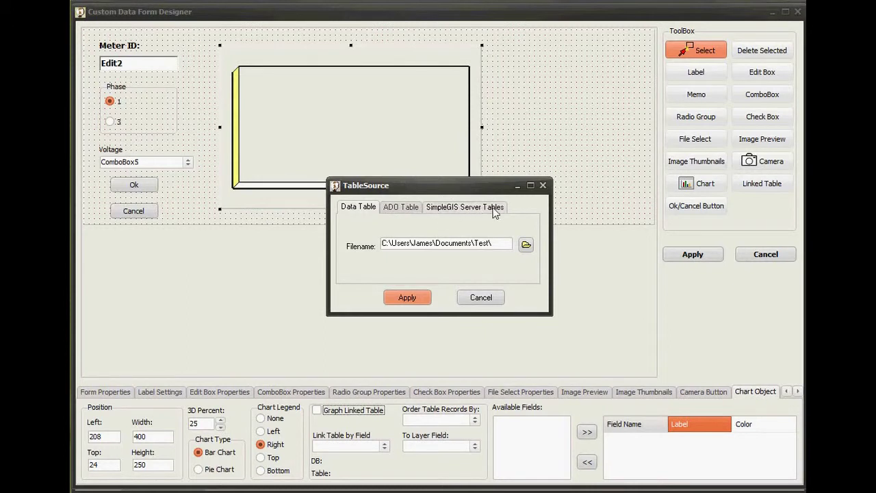
# Build the chart's ADO connection with the OLE DB Provider for ODBC Drivers, data source Customer Meter Data and initial catalog Database4.accdb
pyautogui.click(398, 209)
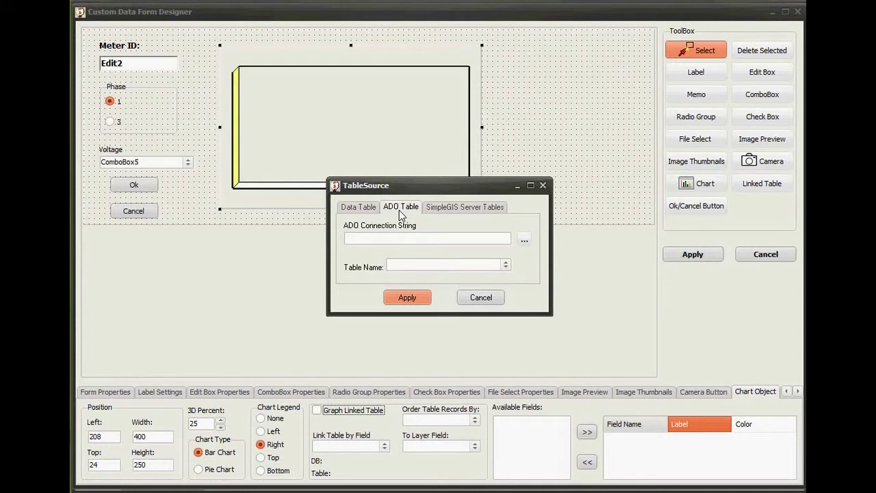
pyautogui.click(524, 242)
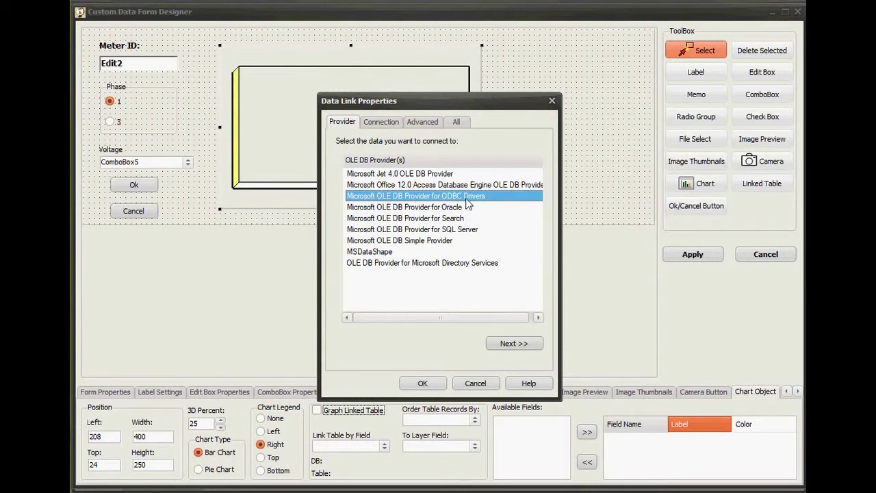
pyautogui.press('Return')
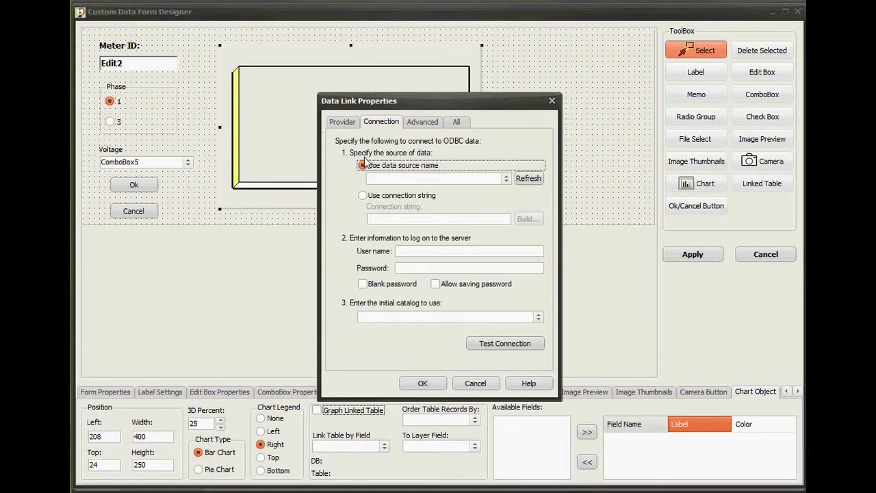
pyautogui.click(507, 181)
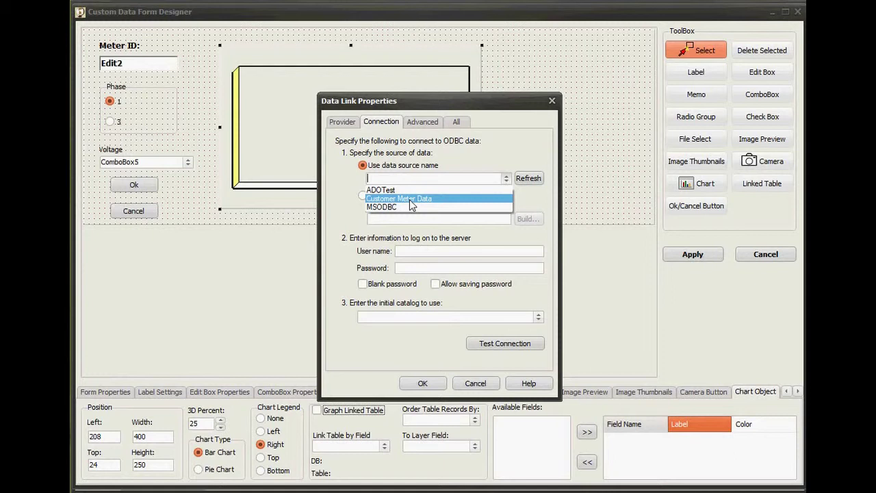
pyautogui.click(409, 200)
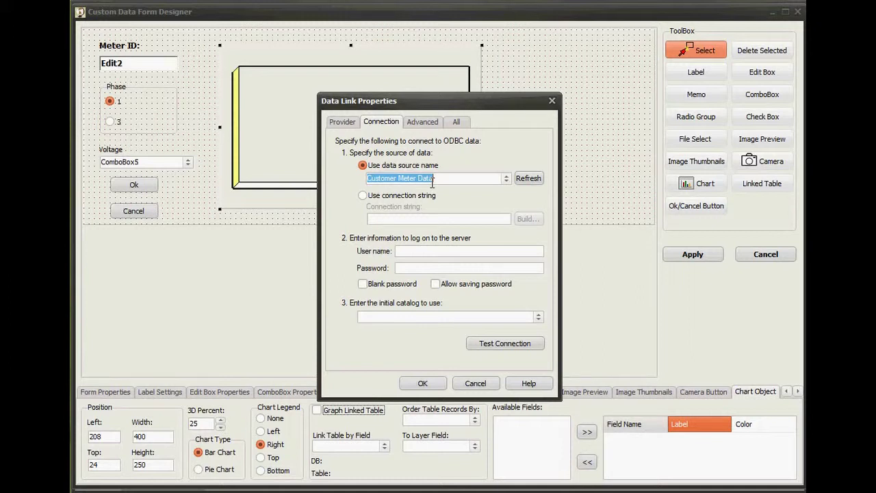
pyautogui.click(538, 318)
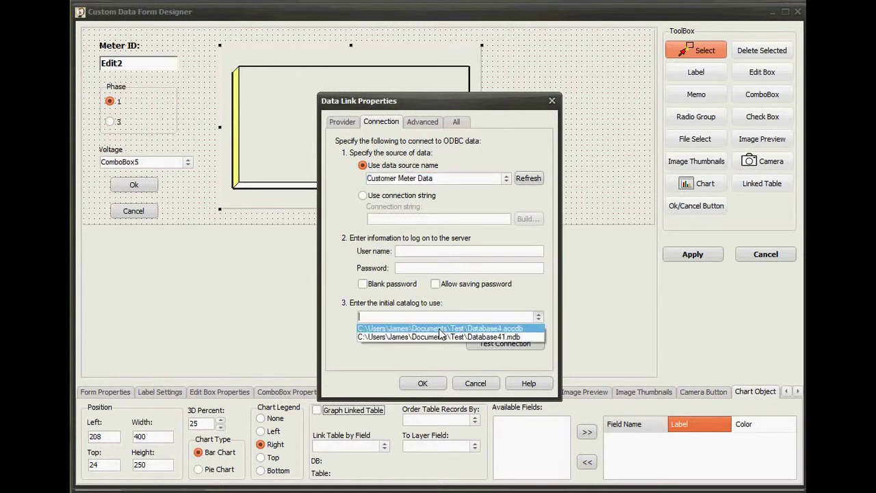
pyautogui.click(488, 330)
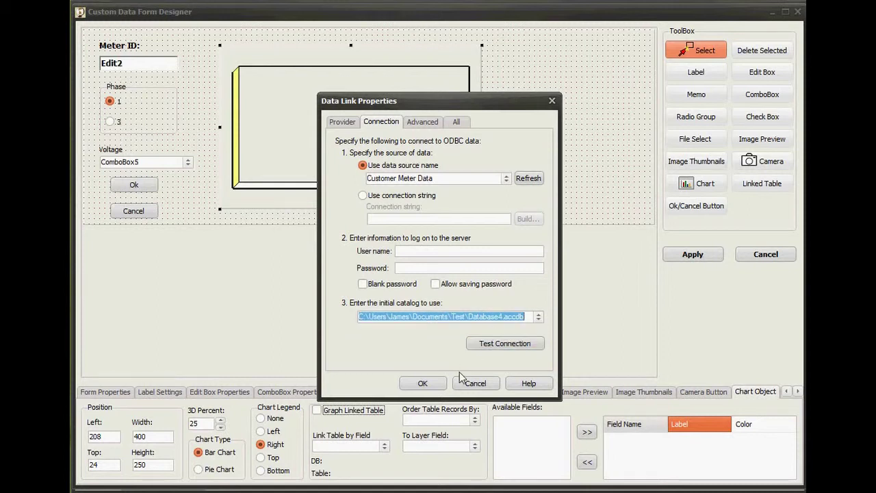
pyautogui.click(423, 383)
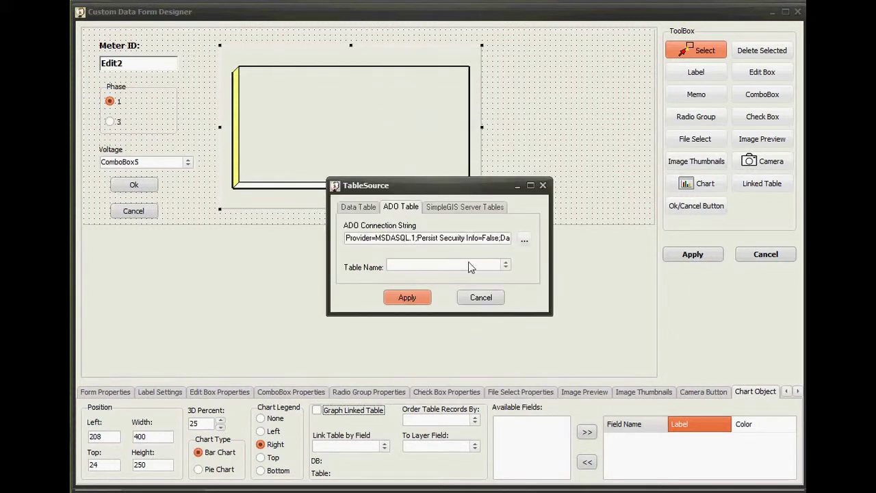
# Choose MeterUsage as the ADO table and apply it as the chart's table source
pyautogui.click(506, 267)
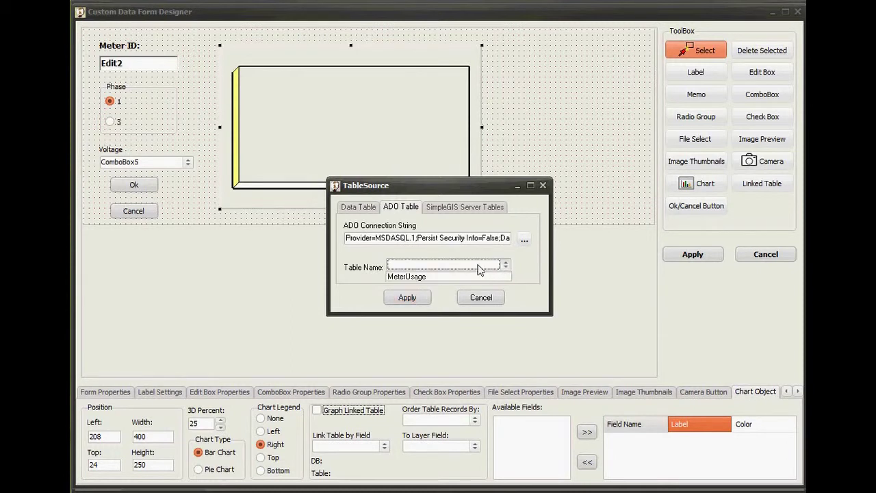
pyautogui.click(423, 277)
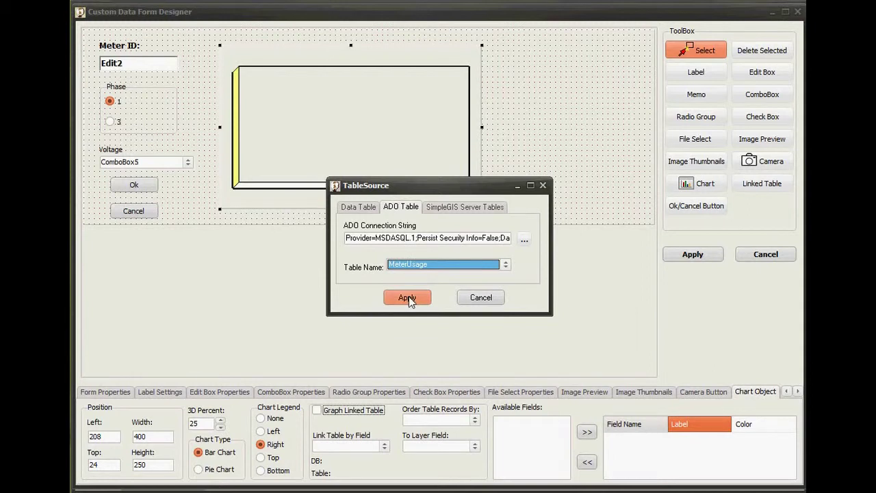
pyautogui.click(408, 299)
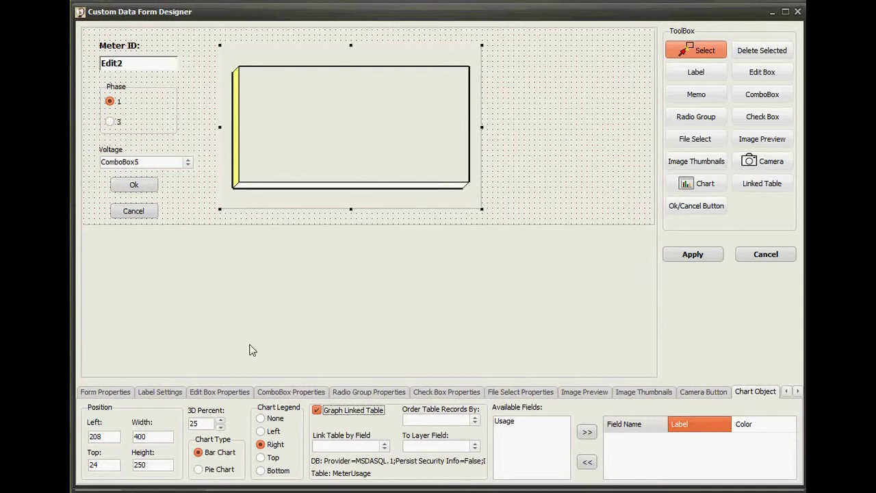
# Link the table's Meter_ID field to the layer's Meter_ID field and order the table records by Reported_Date
pyautogui.click(384, 446)
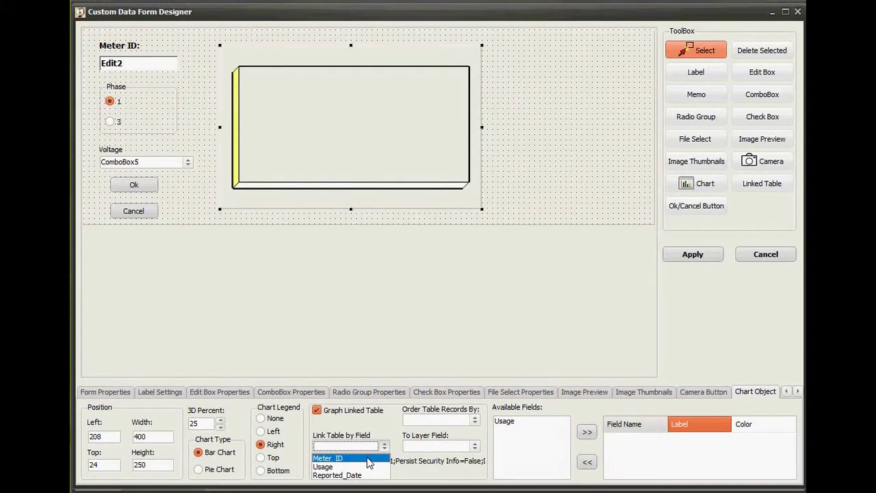
pyautogui.click(368, 458)
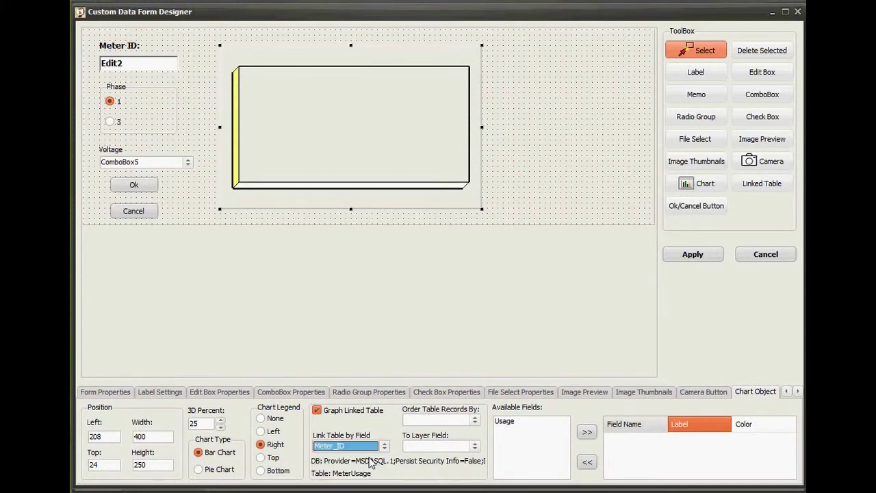
pyautogui.click(475, 447)
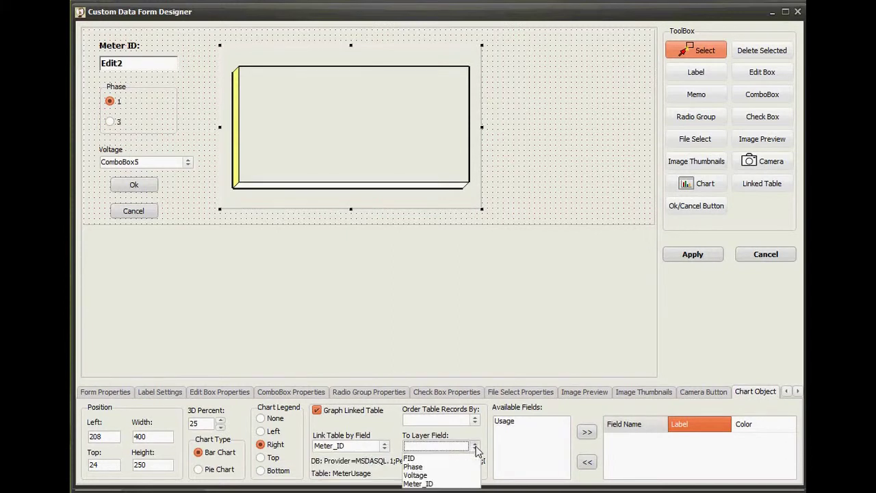
pyautogui.click(437, 484)
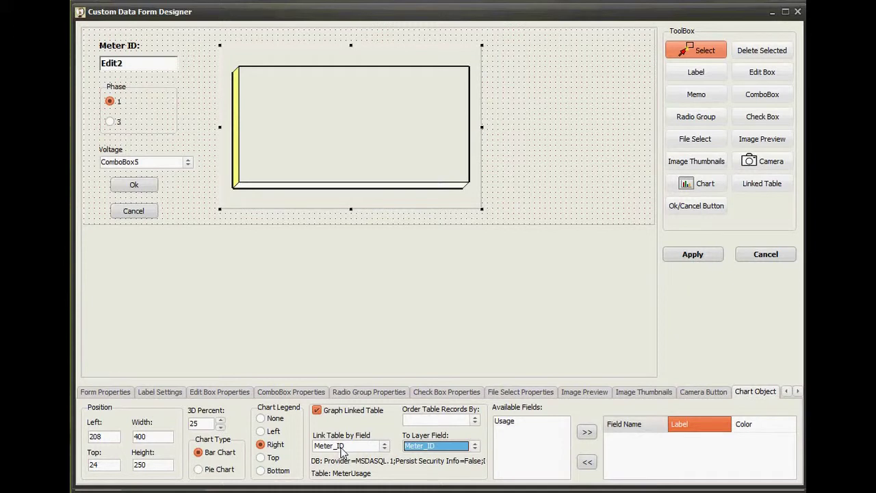
pyautogui.click(475, 422)
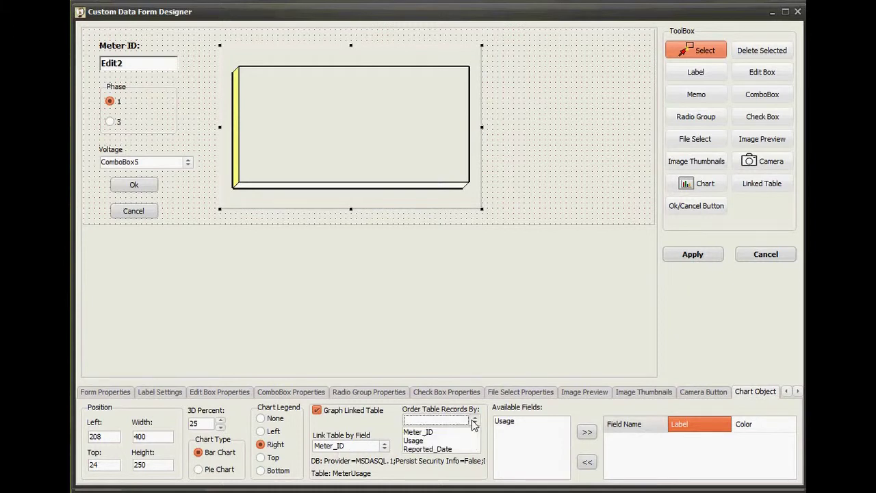
pyautogui.click(442, 450)
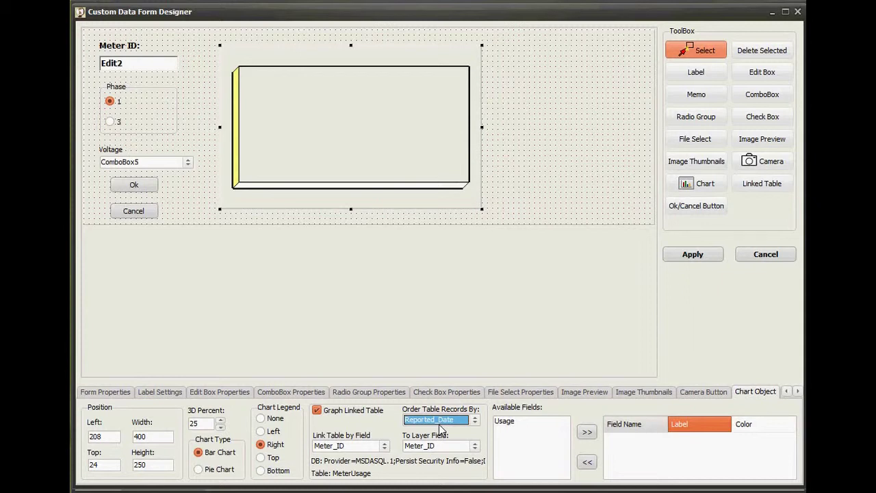
# Add the Usage field to the chart labelled Usage (KWh), and widen the chart to about 672 at left 192, top 16
pyautogui.click(504, 421)
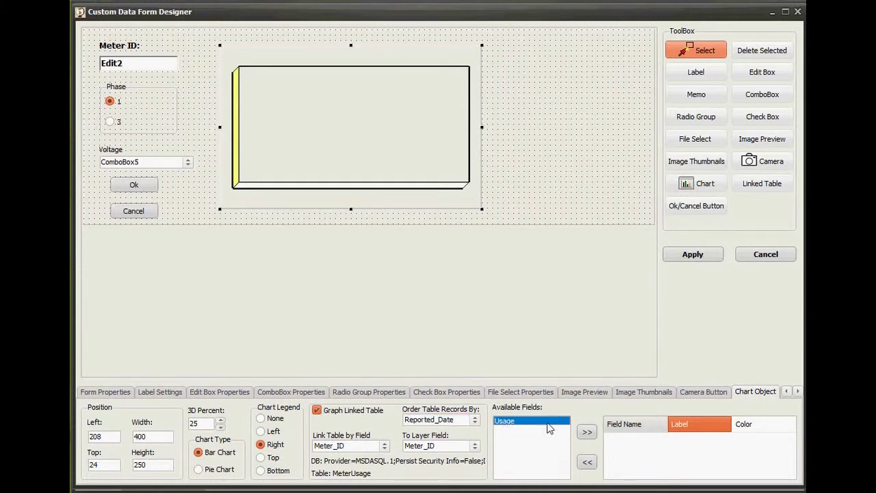
pyautogui.click(588, 434)
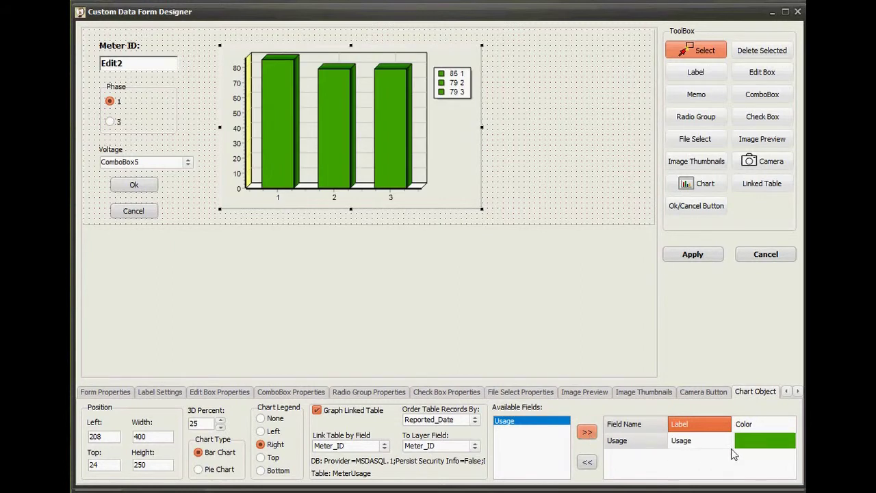
pyautogui.click(693, 444)
pyautogui.click(689, 440)
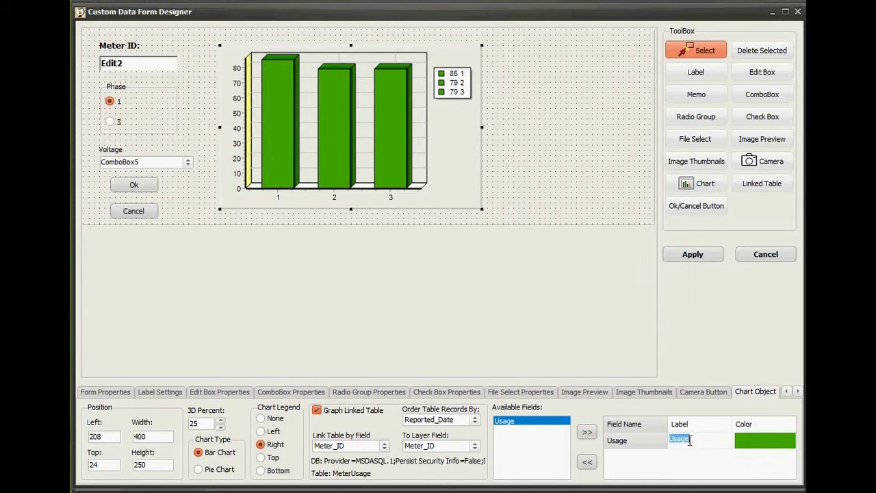
pyautogui.click(691, 439)
pyautogui.write('(k')
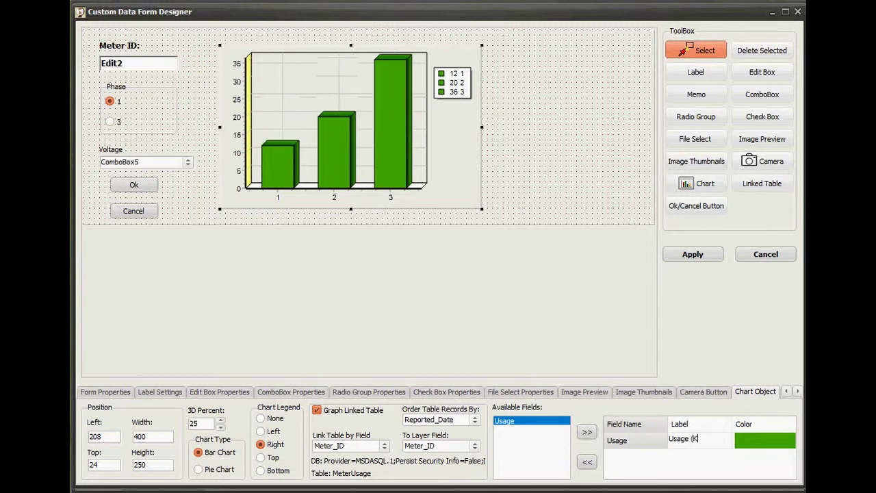
pyautogui.write('Wh)')
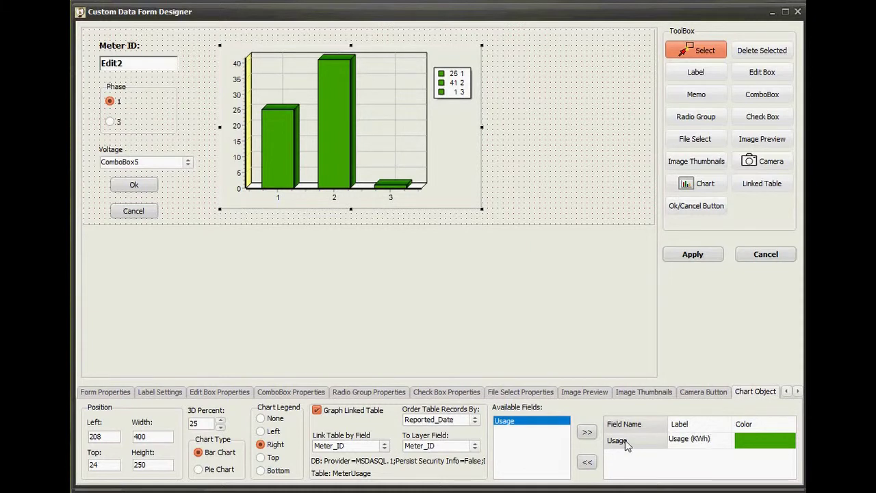
pyautogui.press('Return')
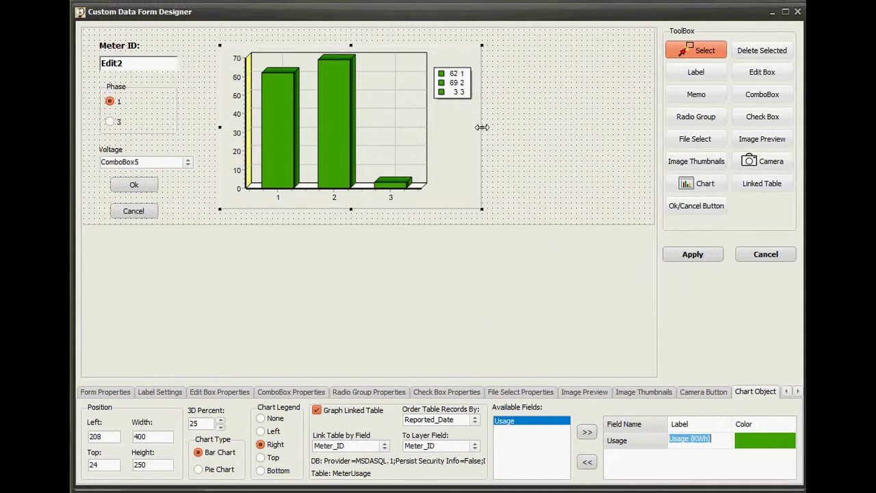
pyautogui.moveTo(482, 127); pyautogui.dragTo(644, 123)
pyautogui.moveTo(209, 122); pyautogui.dragTo(206, 121)
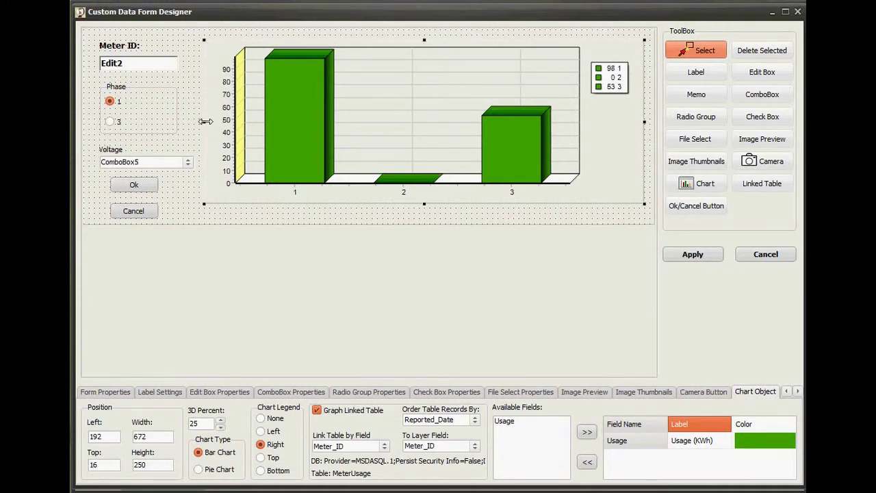
# Place a label below the chart with the caption Historical Usage (KWh)
pyautogui.click(696, 73)
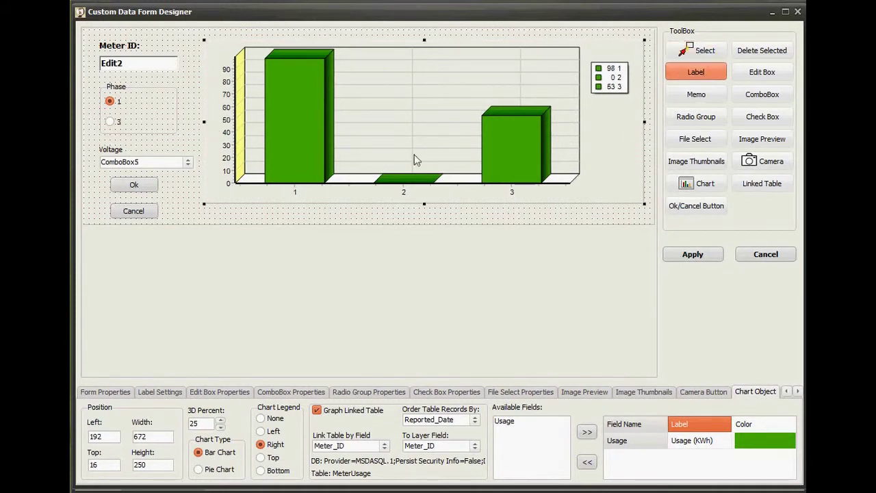
pyautogui.click(365, 217)
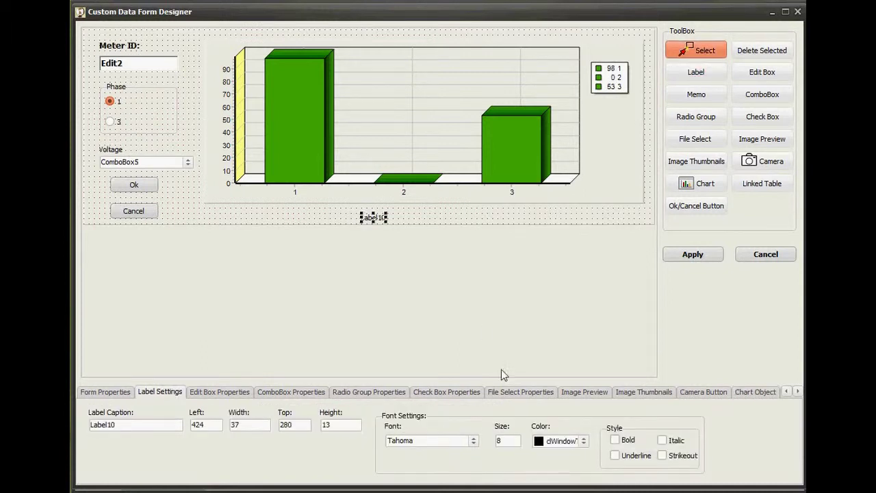
pyautogui.moveTo(140, 427); pyautogui.dragTo(71, 419)
pyautogui.write('Historical Usage (KWH')
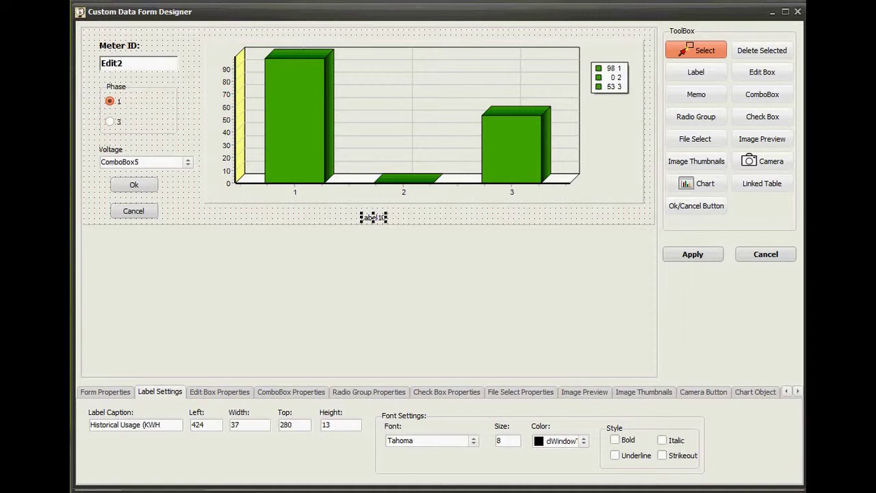
pyautogui.press('BackSpace')
pyautogui.write('h)')
# Make the chart label bold at size 12, move it to about left 392, top 264, and apply the form and layer properties
pyautogui.click(614, 441)
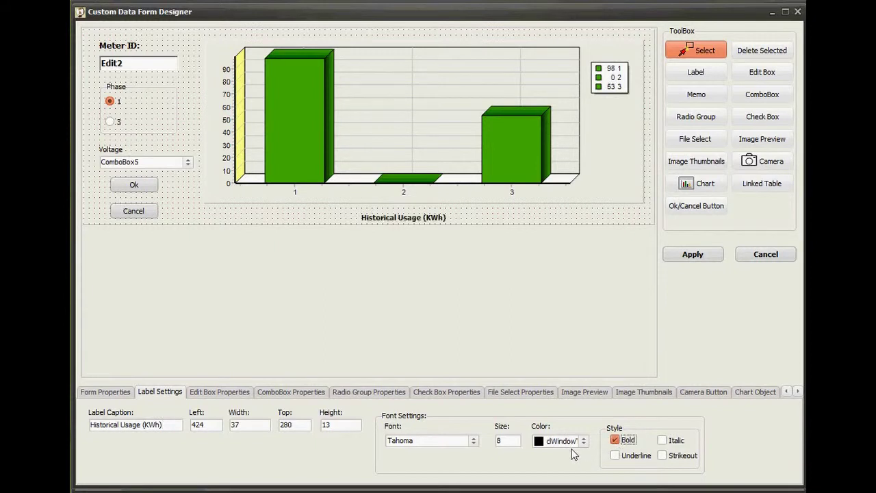
pyautogui.doubleClick(502, 441)
pyautogui.write('12')
pyautogui.click(332, 425)
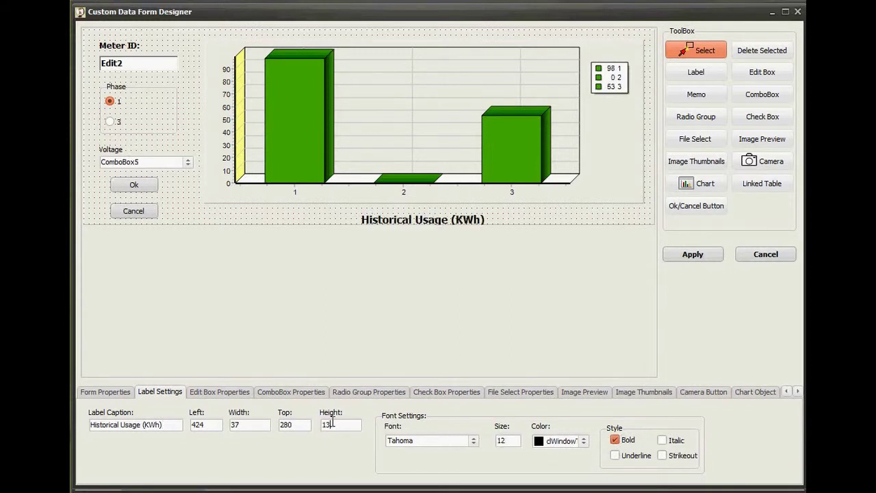
pyautogui.moveTo(413, 219)
pyautogui.mouseDown()
pyautogui.moveTo(393, 209)
pyautogui.moveTo(404, 214)
pyautogui.mouseUp()
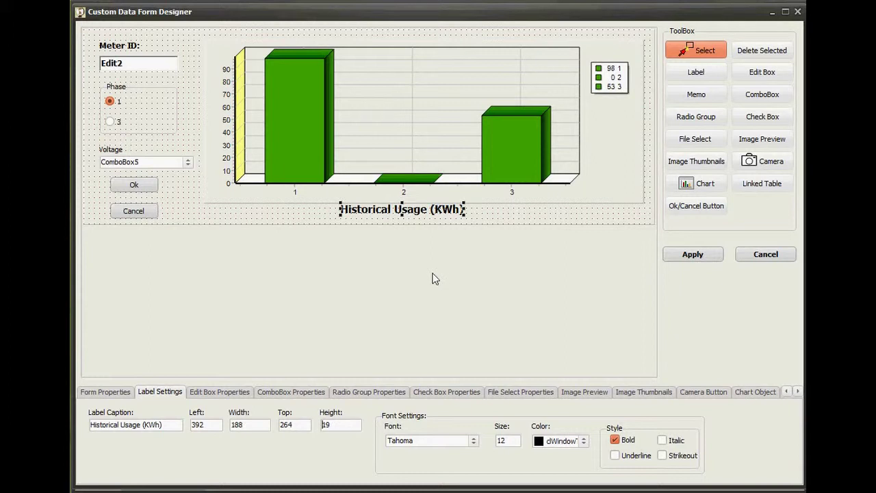
pyautogui.click(688, 262)
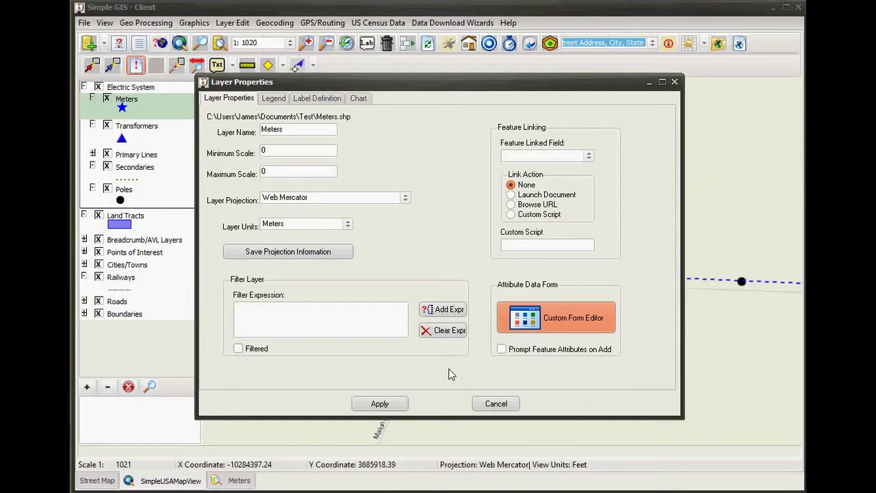
pyautogui.click(378, 404)
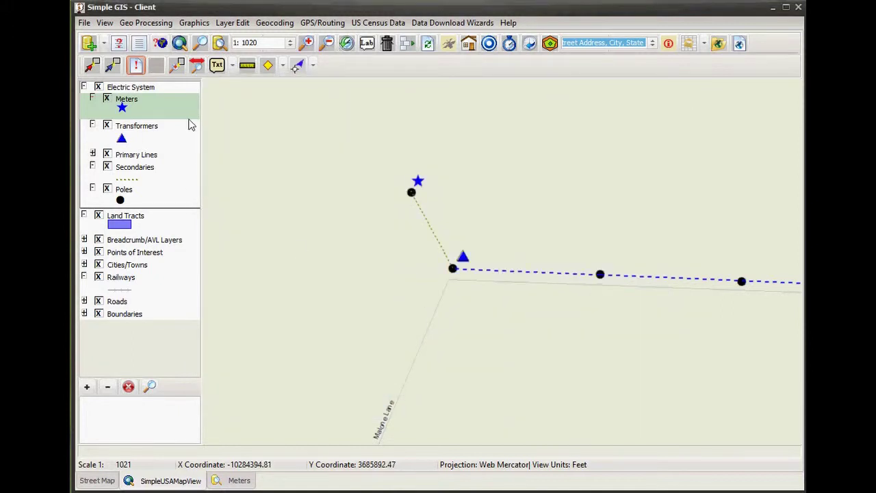
# Identify the meter star on the map to check the usage chart in its attribute form, and close the form
pyautogui.click(139, 69)
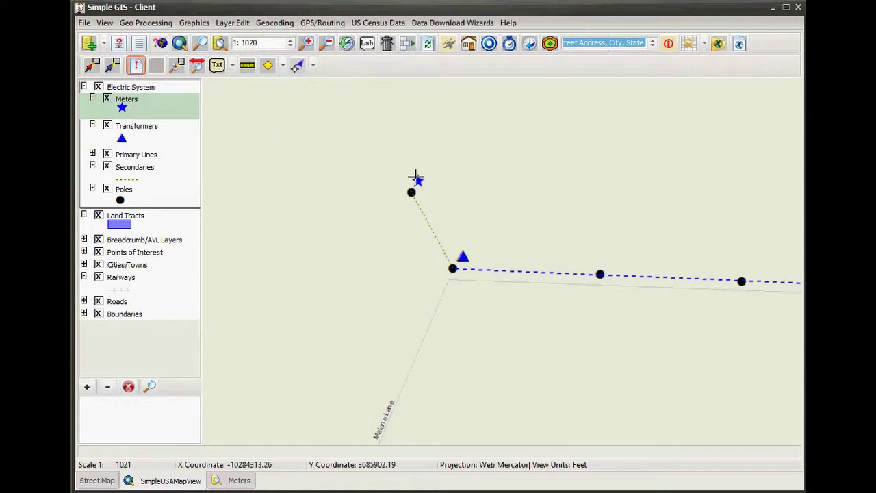
pyautogui.click(417, 179)
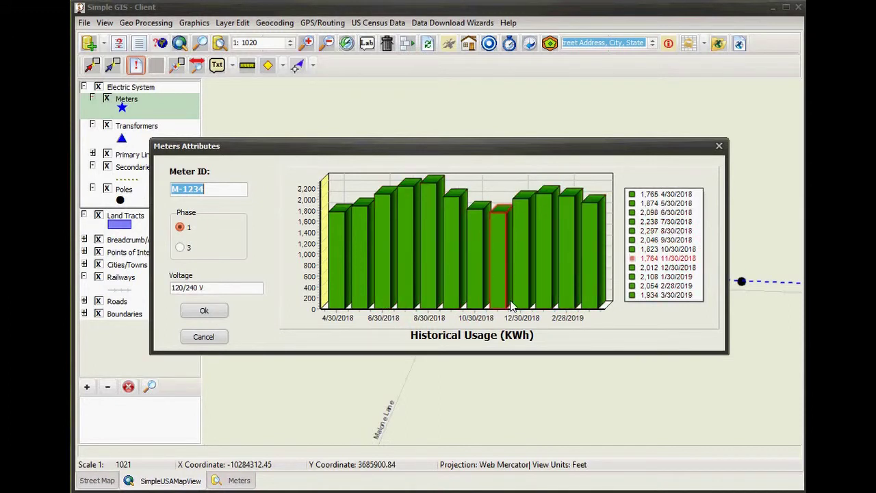
pyautogui.click(206, 309)
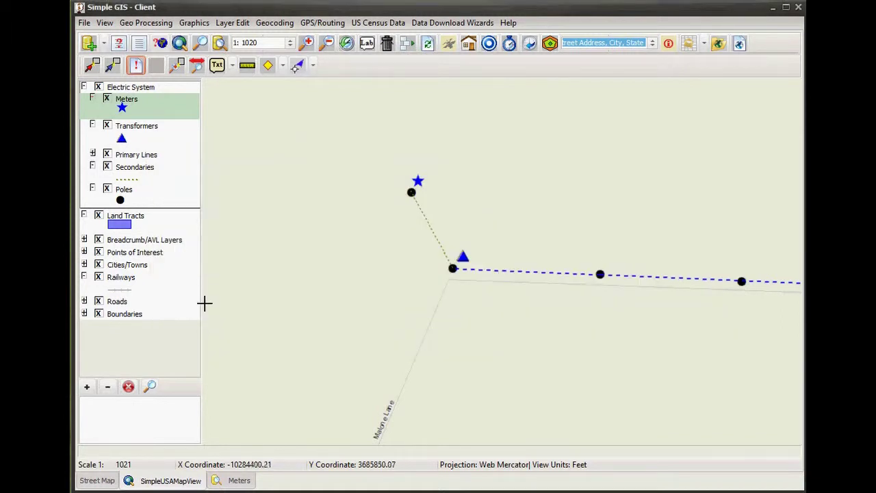